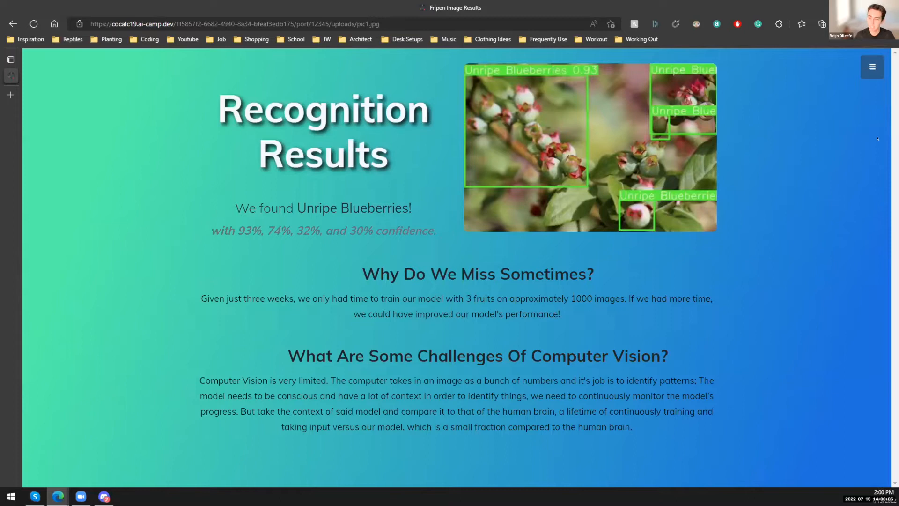
- Return home and test a second photo, recognizing unripe apples at 97% to 46% confidence
{"action": "left_click", "coordinate": [873, 67]}
{"action": "left_click", "coordinate": [818, 98]}
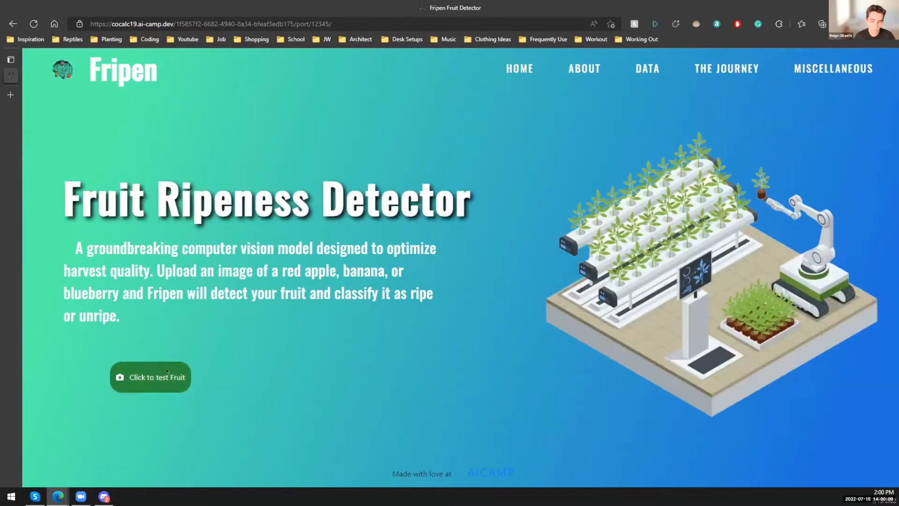
{"action": "left_click", "coordinate": [150, 377]}
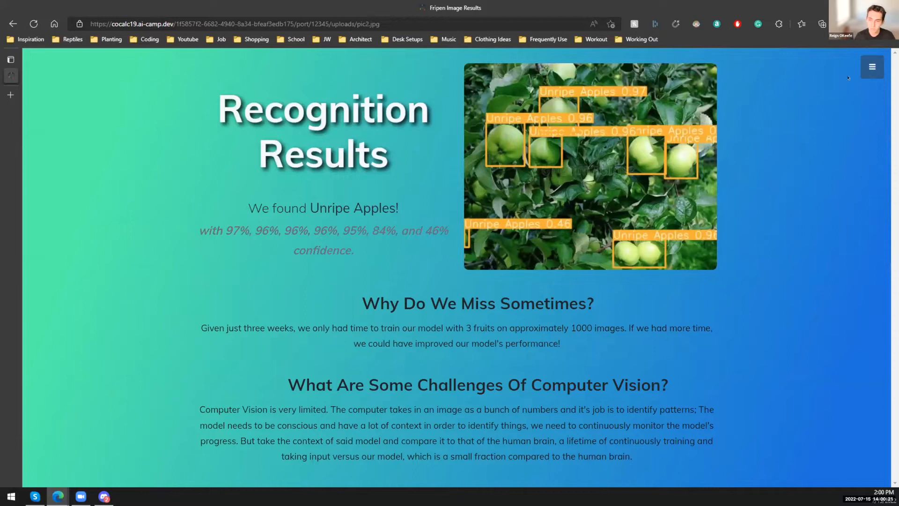
{"action": "left_click", "coordinate": [872, 67]}
- Test a bananas photo, then a third photo finding ripe and unripe blueberries at 97% to 33%
{"action": "left_click", "coordinate": [812, 100]}
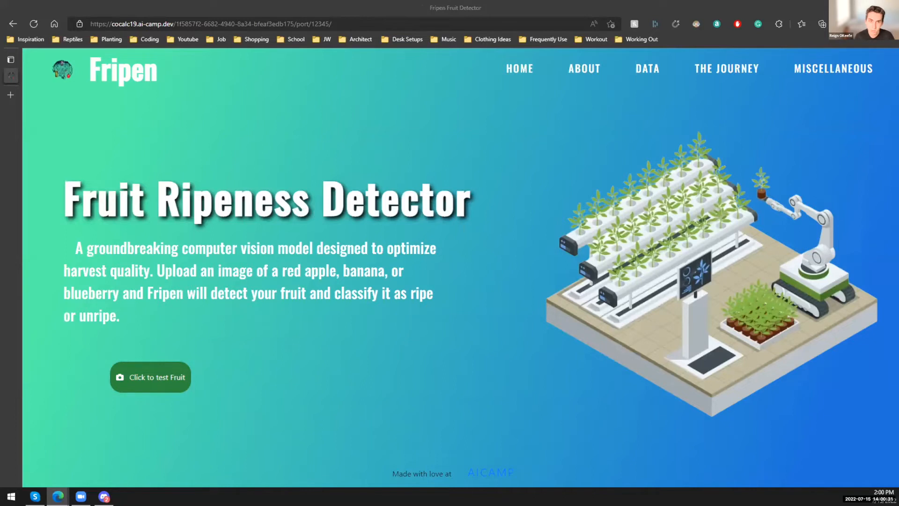
{"action": "left_click", "coordinate": [149, 377]}
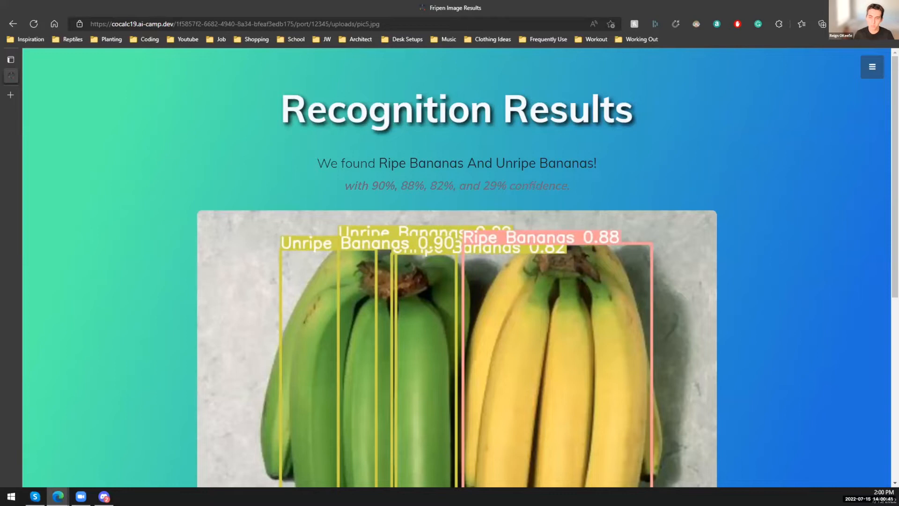
{"action": "left_click", "coordinate": [872, 67]}
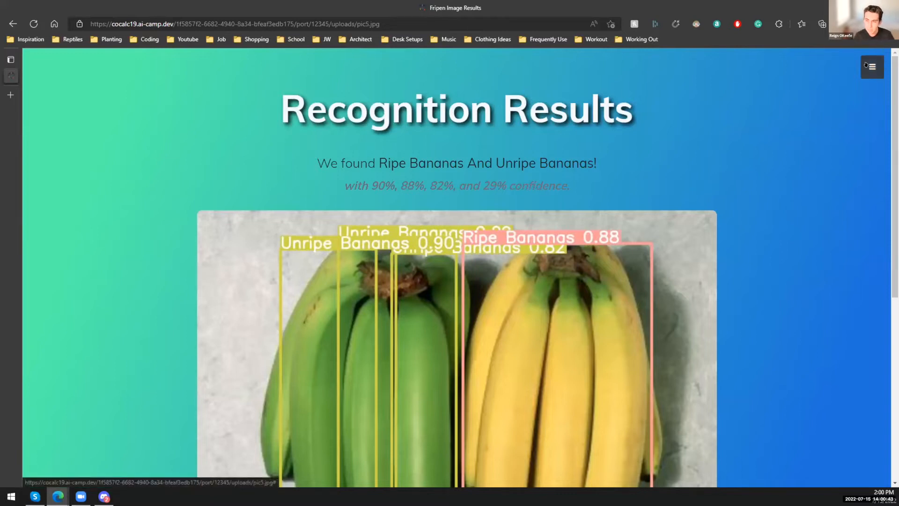
{"action": "left_click", "coordinate": [792, 98]}
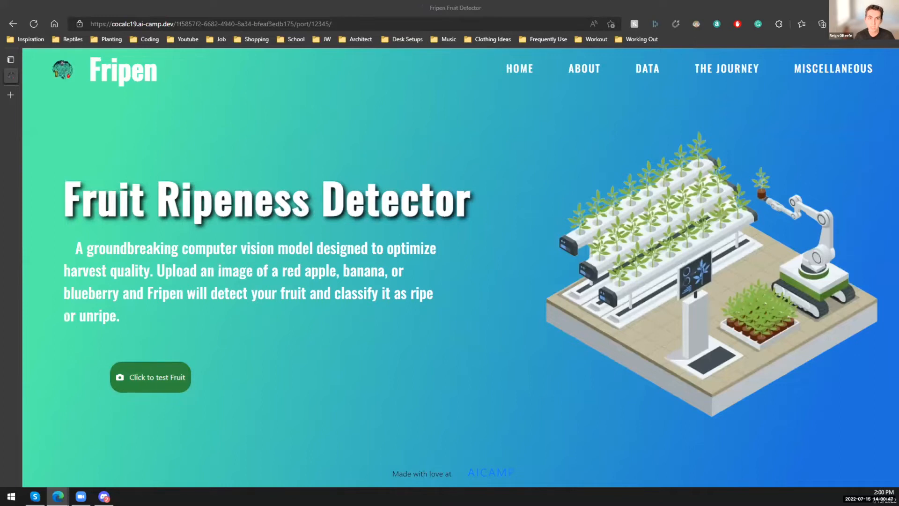
{"action": "key", "text": "alt+Right"}
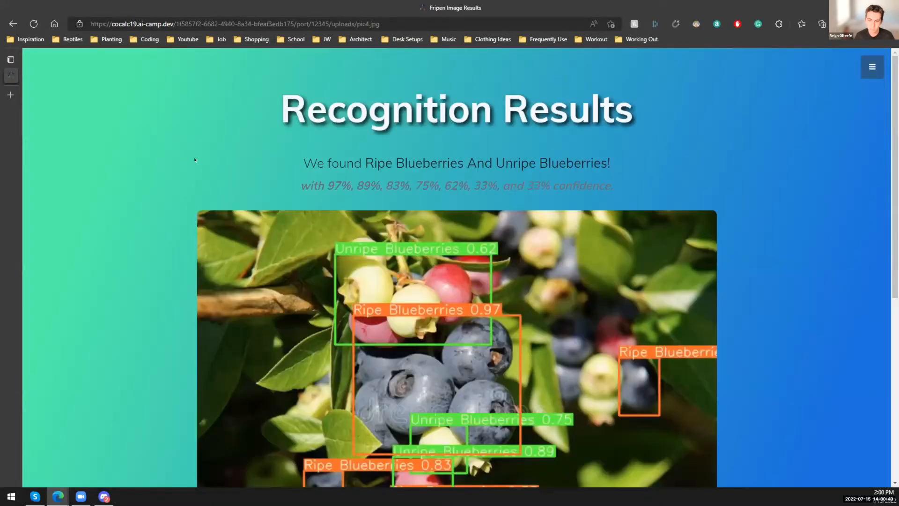
{"action": "scroll", "coordinate": [151, 175], "scroll_direction": "down", "scroll_amount": 1}
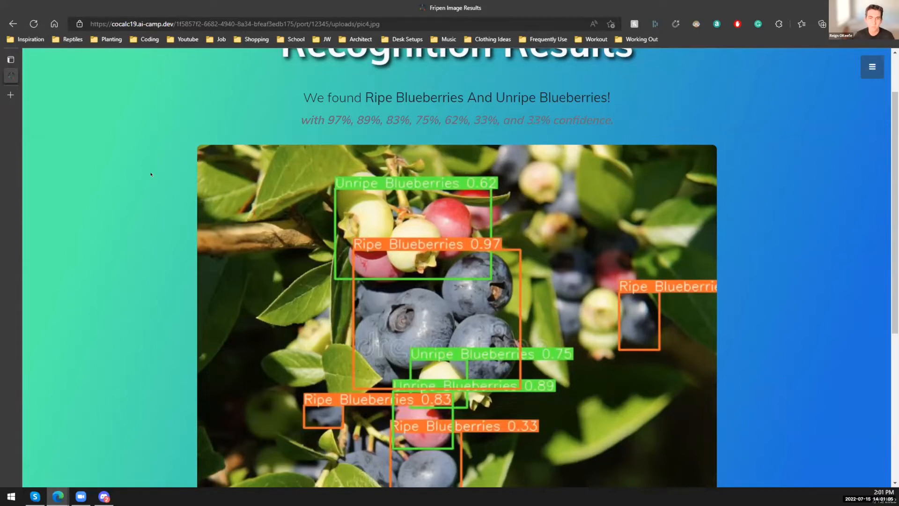
- Go to the Data page and advance the analytics carousel to the Confusion Matrix slide
{"action": "left_click", "coordinate": [873, 67]}
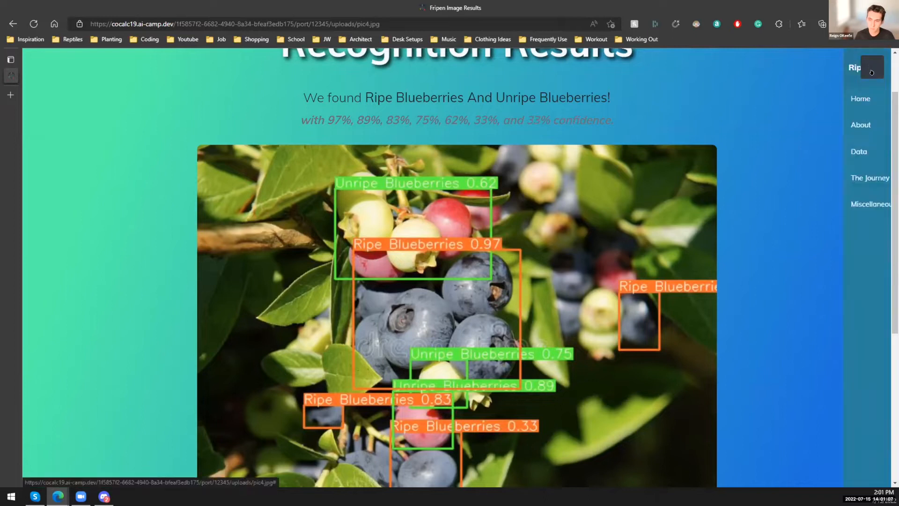
{"action": "left_click", "coordinate": [823, 148]}
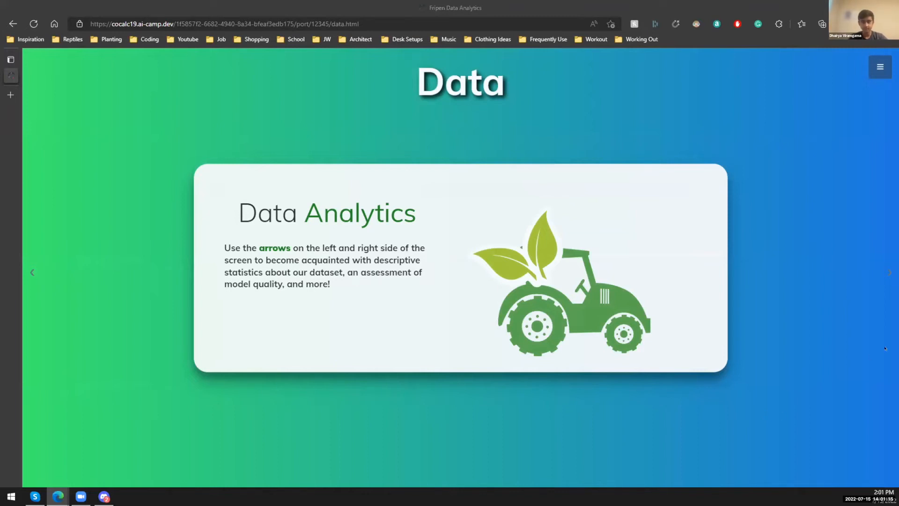
{"action": "left_click", "coordinate": [888, 272]}
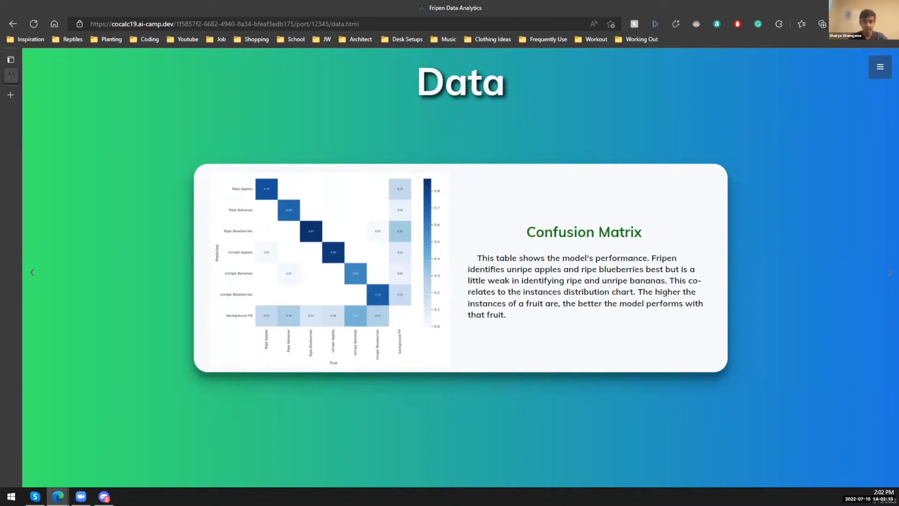
- Advance the Data carousel from the Precision Line Graph to Confidence vs. Precision
{"action": "key", "text": "Right"}
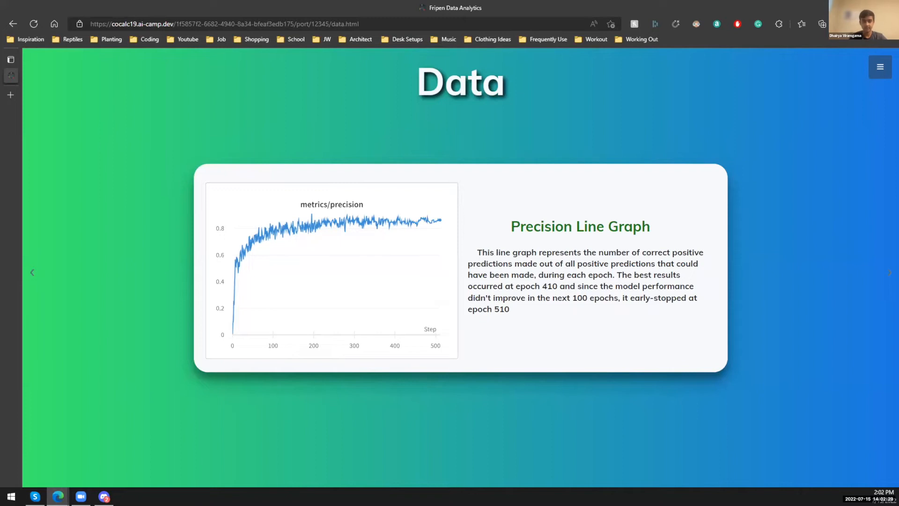
{"action": "key", "text": "Right"}
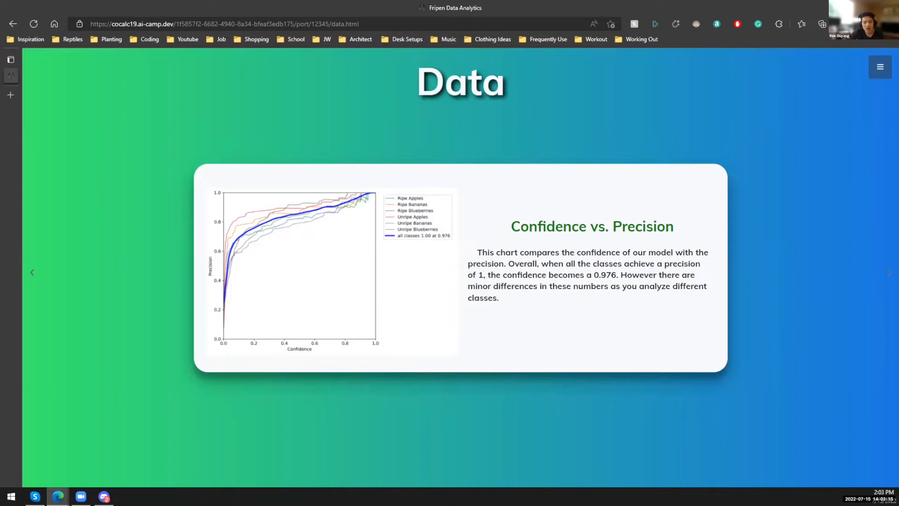
- Move past Confidence vs. Recall so the carousel wraps to the Data Analytics intro slide
{"action": "key", "text": "Right"}
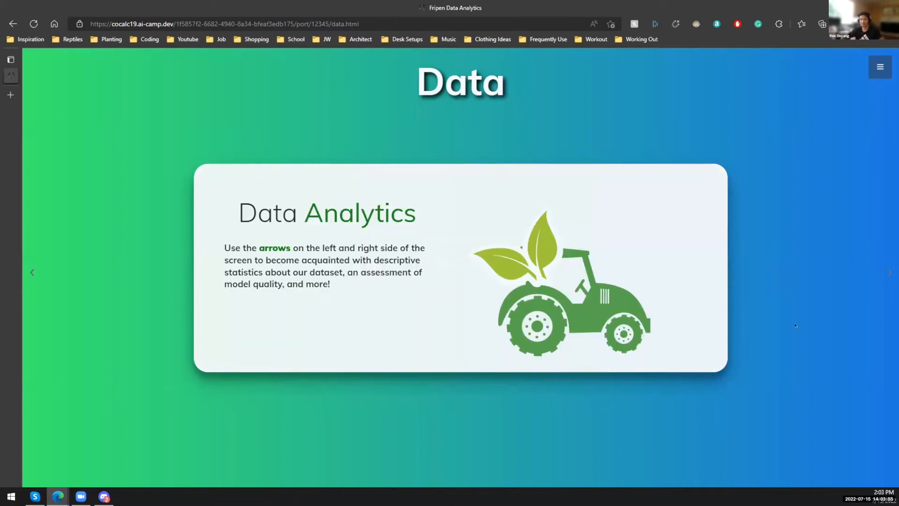
- Go to About Us and move from the Usage card to the first team member's profile
{"action": "left_click", "coordinate": [879, 67]}
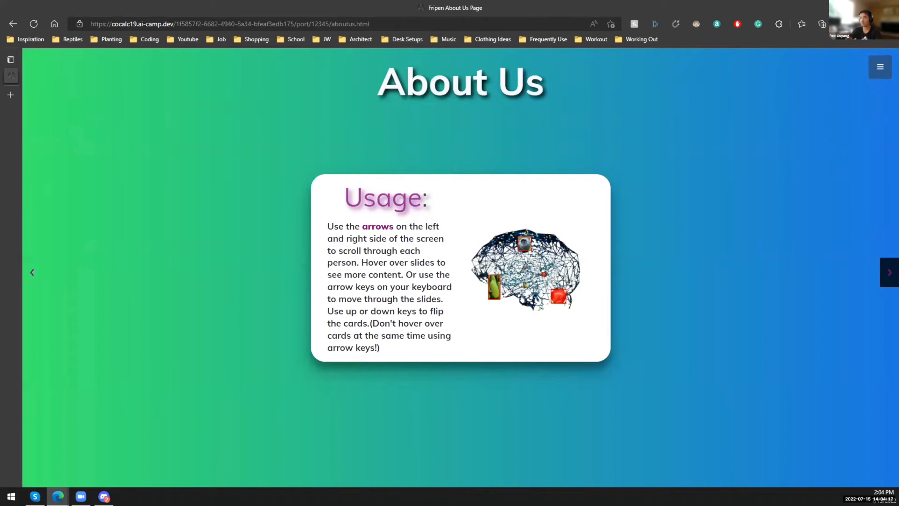
{"action": "left_click", "coordinate": [890, 272]}
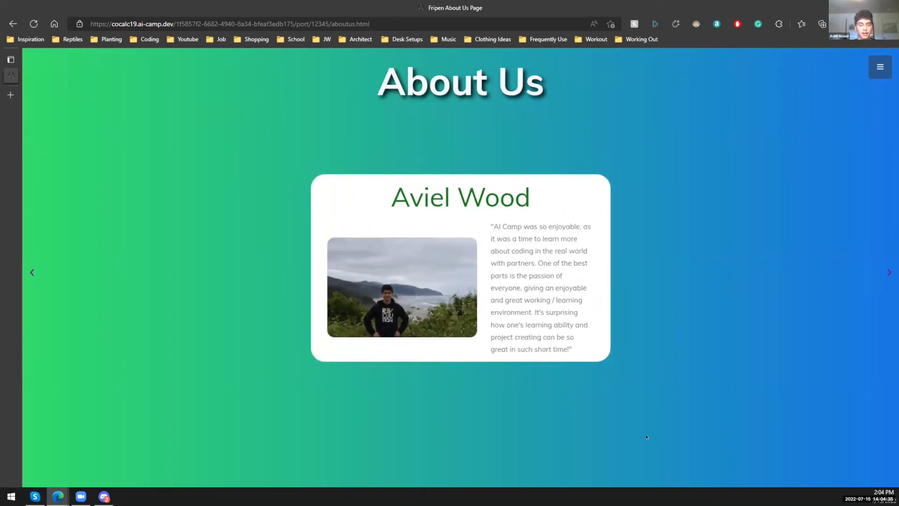
{"action": "key", "text": "Right"}
{"action": "key", "text": "Right"}
{"action": "key", "text": "Left"}
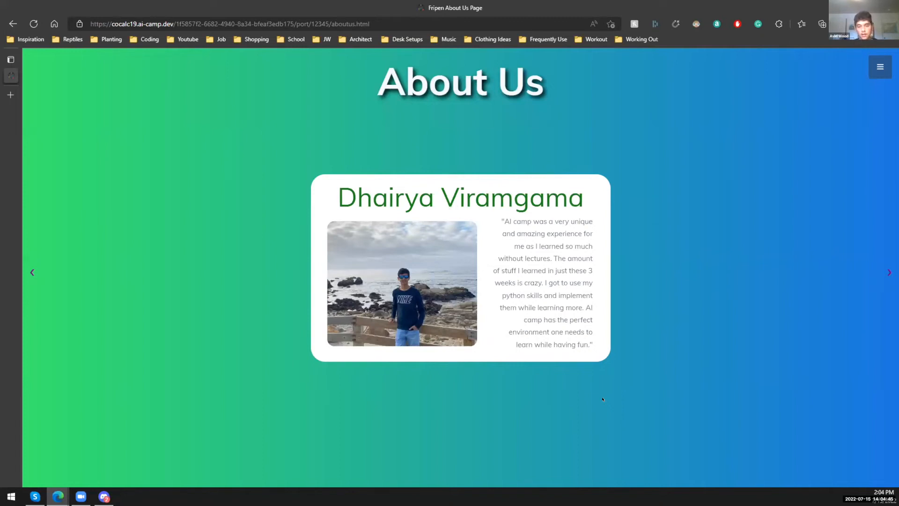
{"action": "key", "text": "Left"}
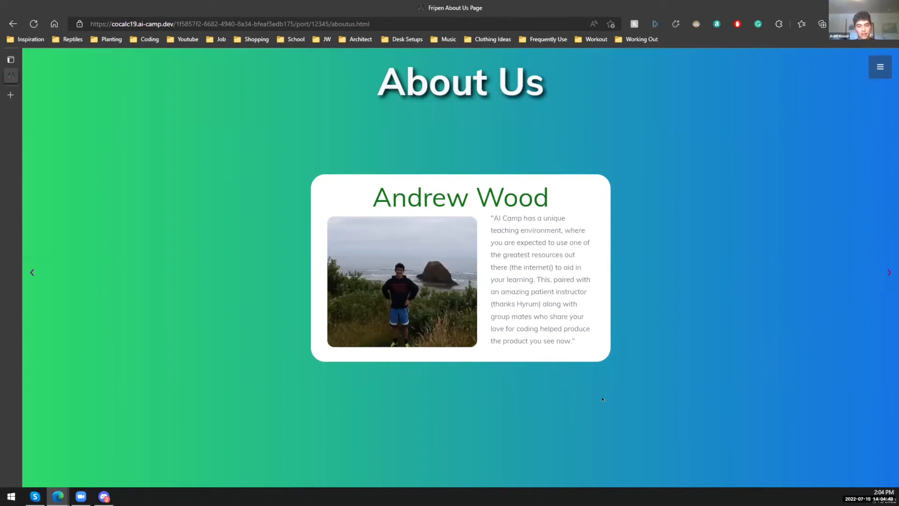
{"action": "key", "text": "Right"}
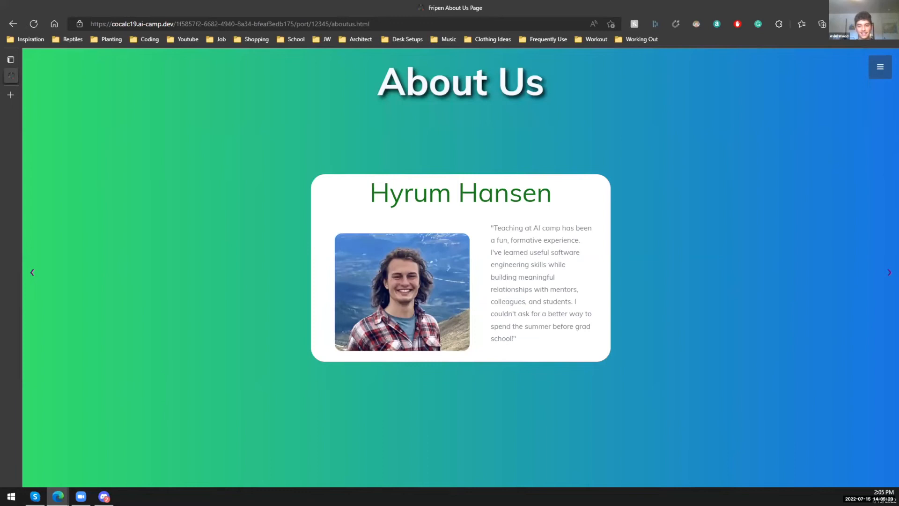
{"action": "key", "text": "Left"}
- Go to The Journey page and read the timeline down to Creating our Website
{"action": "left_click", "coordinate": [880, 67]}
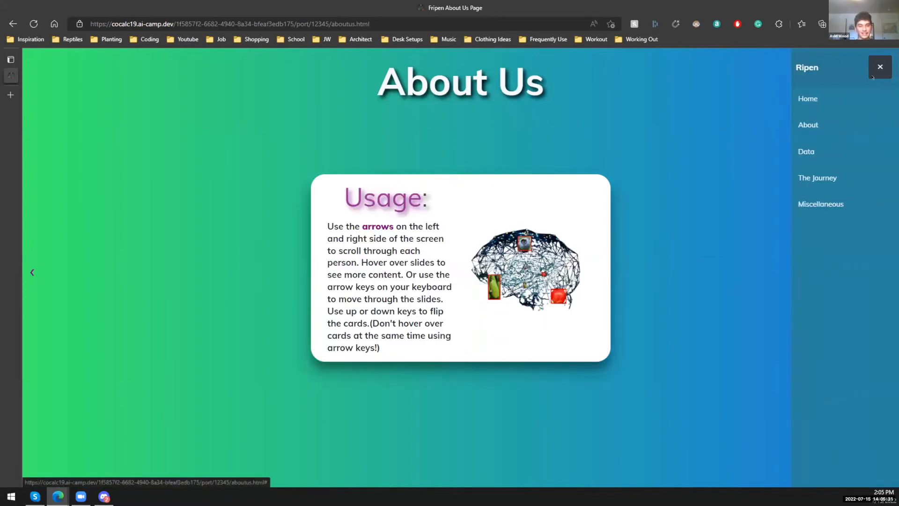
{"action": "left_click", "coordinate": [827, 172]}
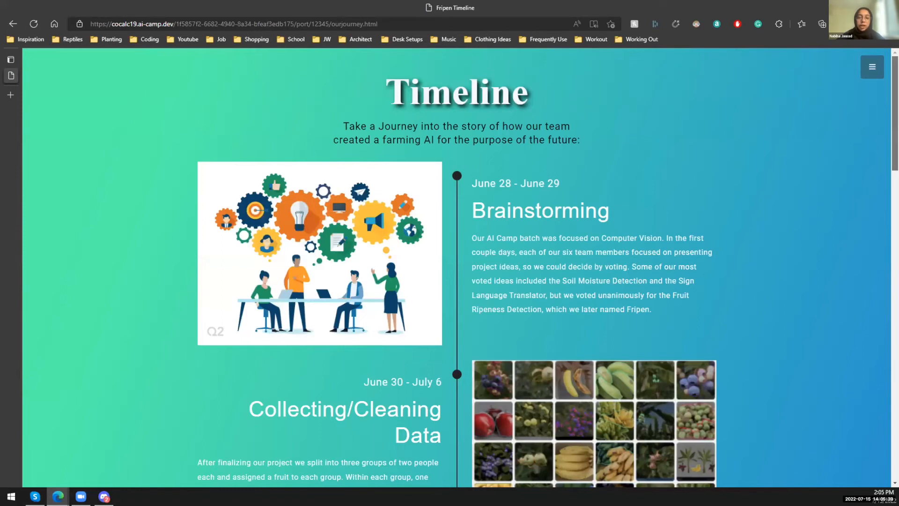
{"action": "scroll", "coordinate": [457, 282], "scroll_direction": "down", "scroll_amount": 1}
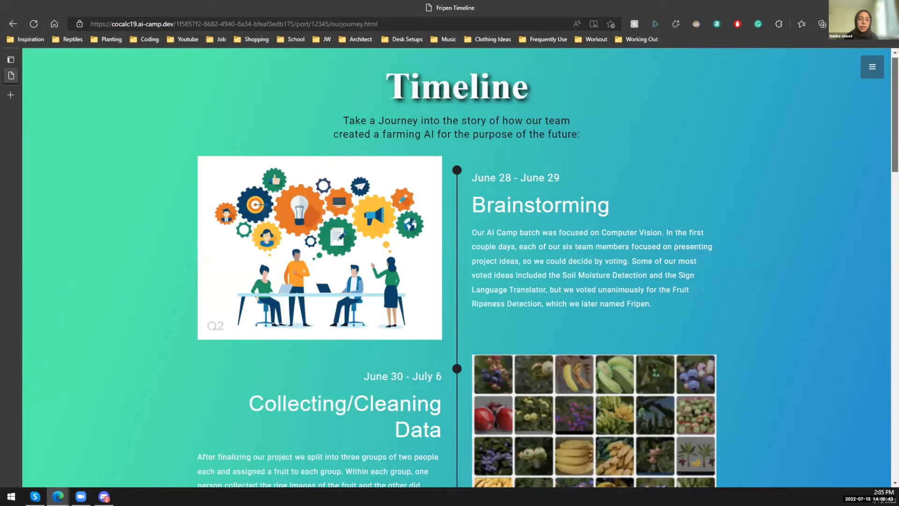
{"action": "scroll", "coordinate": [457, 281], "scroll_direction": "down", "scroll_amount": 1}
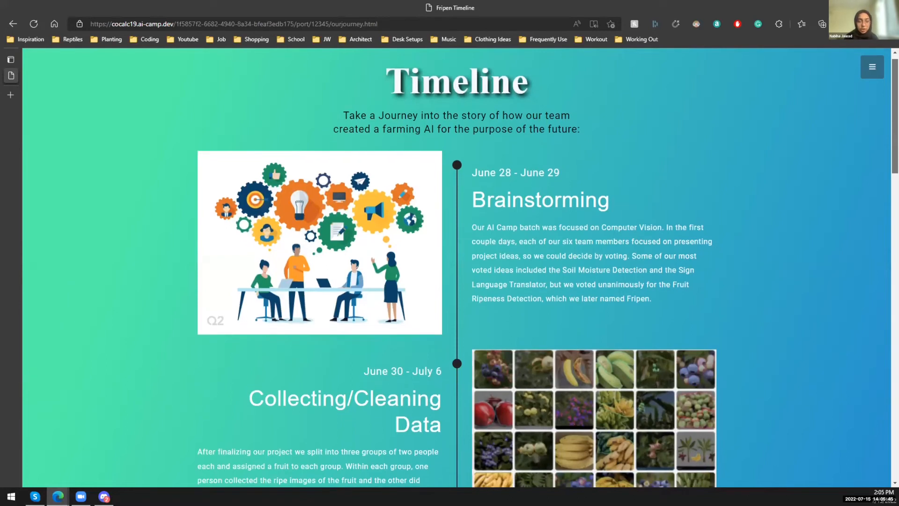
{"action": "scroll", "coordinate": [457, 282], "scroll_direction": "down", "scroll_amount": 1}
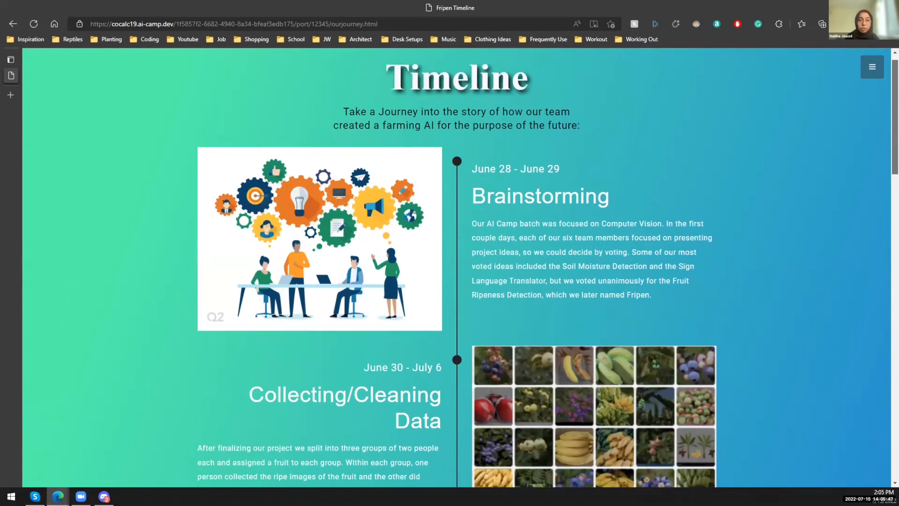
{"action": "scroll", "coordinate": [457, 281], "scroll_direction": "down", "scroll_amount": 1}
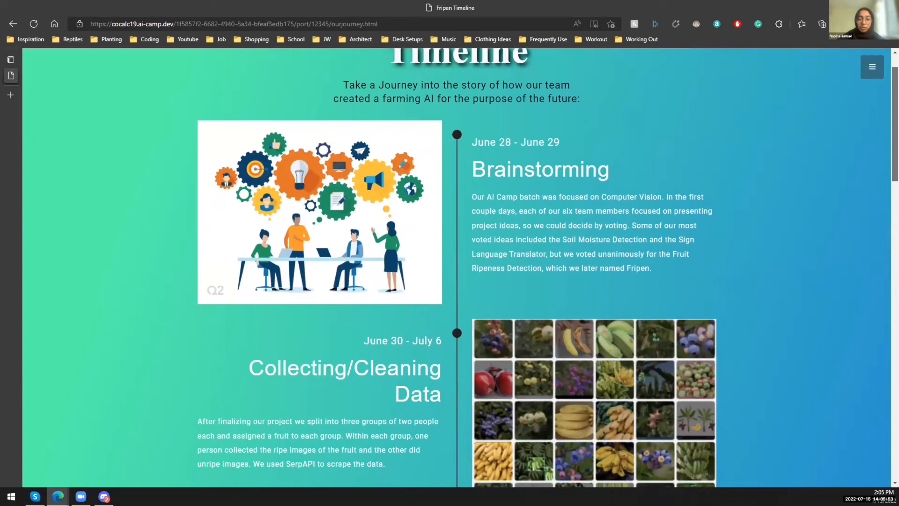
{"action": "scroll", "coordinate": [457, 281], "scroll_direction": "down", "scroll_amount": 3}
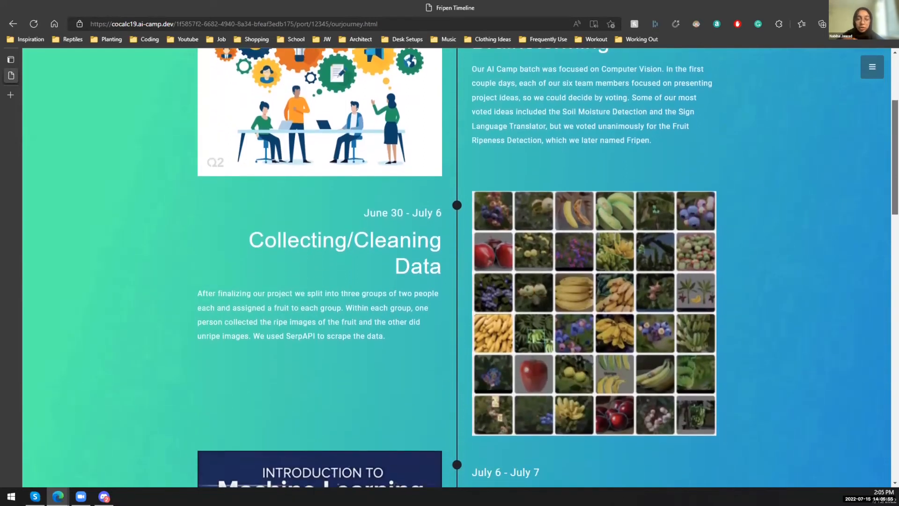
{"action": "scroll", "coordinate": [457, 281], "scroll_direction": "down", "scroll_amount": 2}
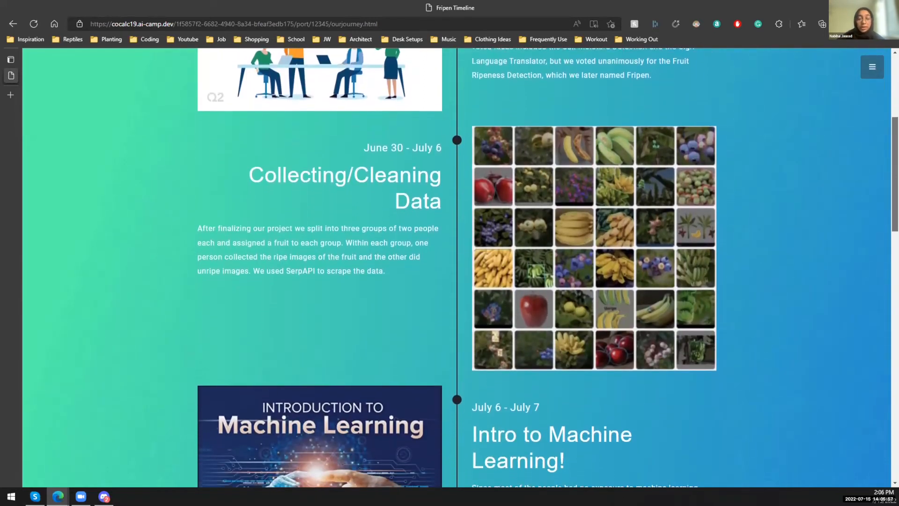
{"action": "scroll", "coordinate": [457, 281], "scroll_direction": "down", "scroll_amount": 1}
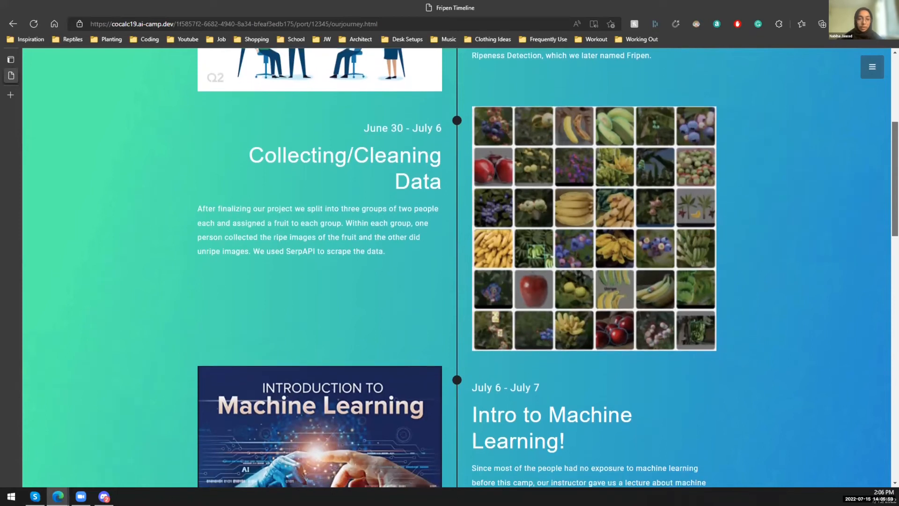
{"action": "scroll", "coordinate": [457, 281], "scroll_direction": "down", "scroll_amount": 1}
{"action": "scroll", "coordinate": [456, 281], "scroll_direction": "down", "scroll_amount": 1}
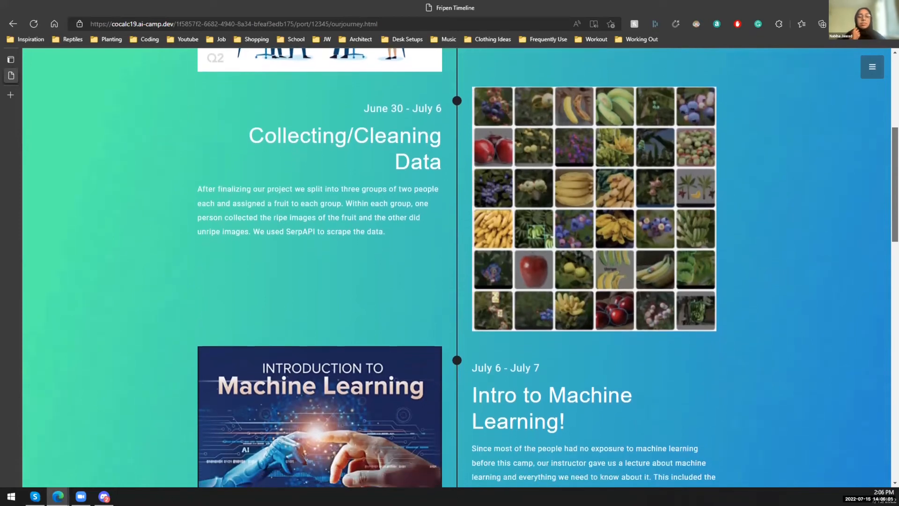
{"action": "scroll", "coordinate": [457, 281], "scroll_direction": "down", "scroll_amount": 1}
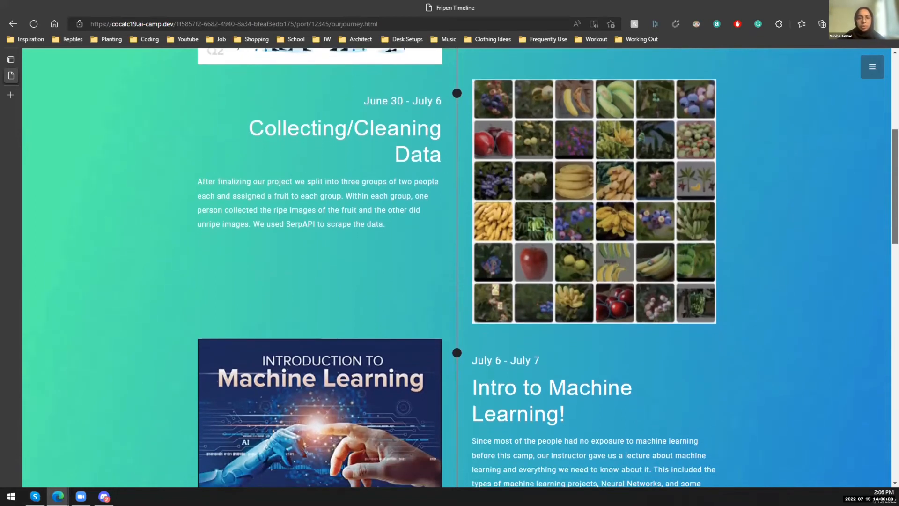
{"action": "scroll", "coordinate": [457, 281], "scroll_direction": "down", "scroll_amount": 2}
{"action": "scroll", "coordinate": [456, 281], "scroll_direction": "down", "scroll_amount": 2}
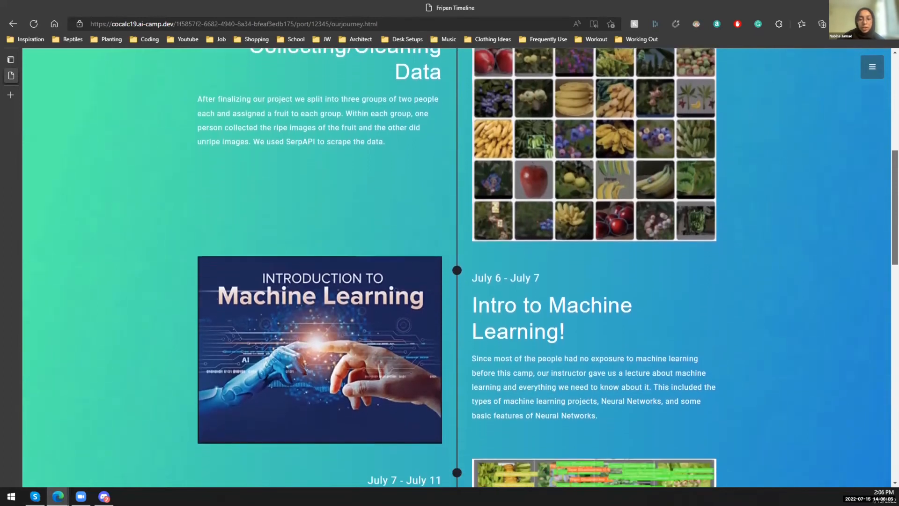
{"action": "scroll", "coordinate": [457, 281], "scroll_direction": "down", "scroll_amount": 1}
{"action": "scroll", "coordinate": [457, 281], "scroll_direction": "down", "scroll_amount": 1}
{"action": "scroll", "coordinate": [456, 281], "scroll_direction": "down", "scroll_amount": 1}
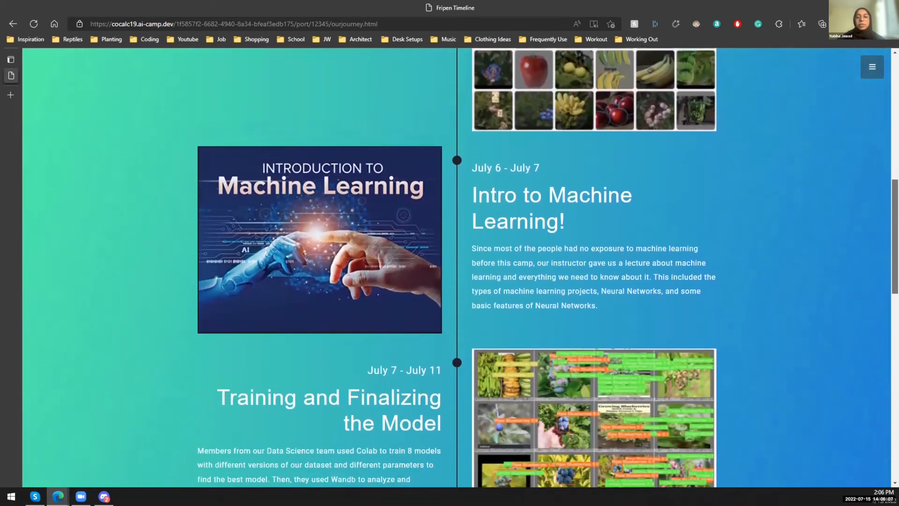
{"action": "scroll", "coordinate": [457, 281], "scroll_direction": "down", "scroll_amount": 1}
{"action": "scroll", "coordinate": [457, 280], "scroll_direction": "down", "scroll_amount": 1}
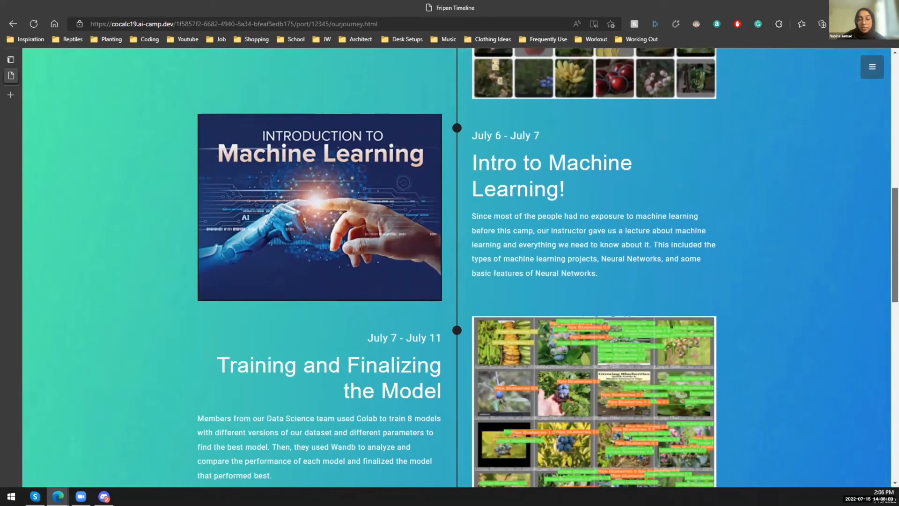
{"action": "scroll", "coordinate": [457, 281], "scroll_direction": "down", "scroll_amount": 1}
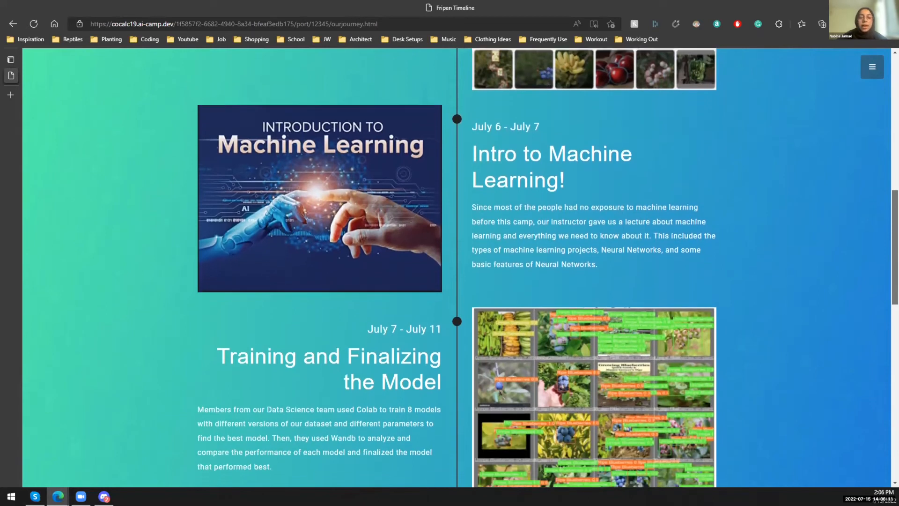
{"action": "scroll", "coordinate": [457, 281], "scroll_direction": "down", "scroll_amount": 1}
{"action": "scroll", "coordinate": [457, 281], "scroll_direction": "down", "scroll_amount": 1}
{"action": "scroll", "coordinate": [457, 281], "scroll_direction": "down", "scroll_amount": 1}
{"action": "scroll", "coordinate": [457, 281], "scroll_direction": "down", "scroll_amount": 1}
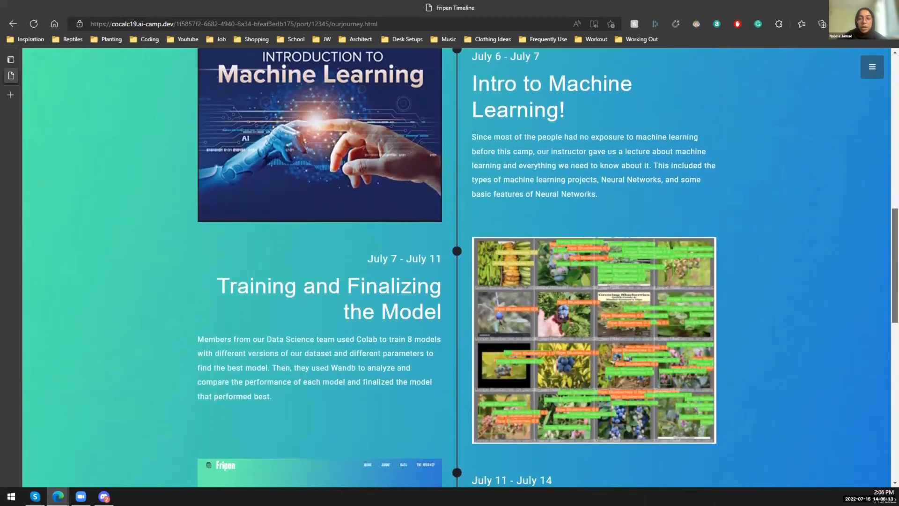
{"action": "scroll", "coordinate": [457, 282], "scroll_direction": "down", "scroll_amount": 1}
{"action": "scroll", "coordinate": [456, 281], "scroll_direction": "down", "scroll_amount": 1}
{"action": "scroll", "coordinate": [456, 280], "scroll_direction": "down", "scroll_amount": 1}
{"action": "scroll", "coordinate": [456, 280], "scroll_direction": "down", "scroll_amount": 1}
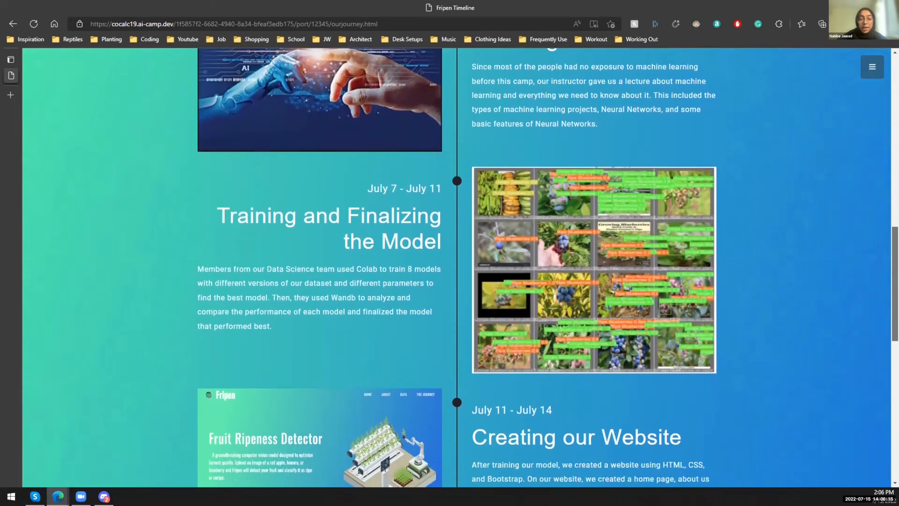
{"action": "scroll", "coordinate": [457, 281], "scroll_direction": "down", "scroll_amount": 1}
{"action": "scroll", "coordinate": [457, 281], "scroll_direction": "down", "scroll_amount": 1}
{"action": "scroll", "coordinate": [457, 281], "scroll_direction": "down", "scroll_amount": 1}
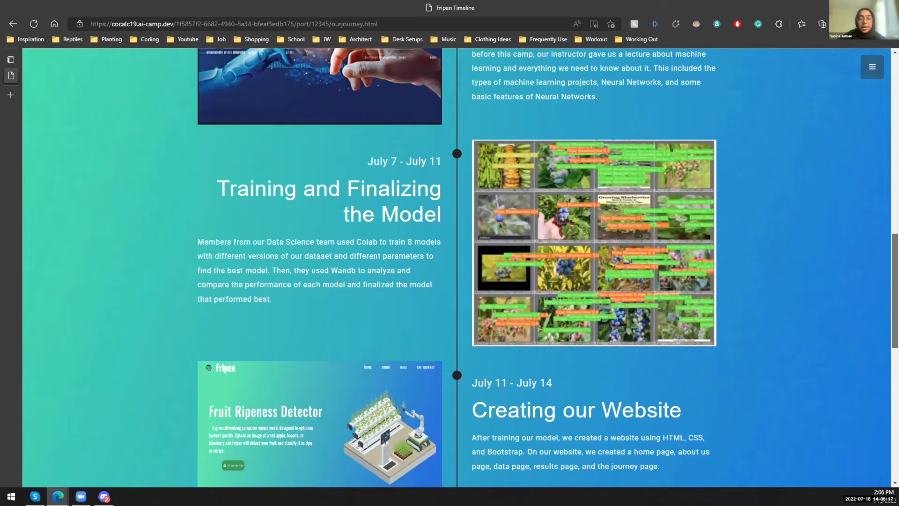
{"action": "scroll", "coordinate": [457, 281], "scroll_direction": "down", "scroll_amount": 1}
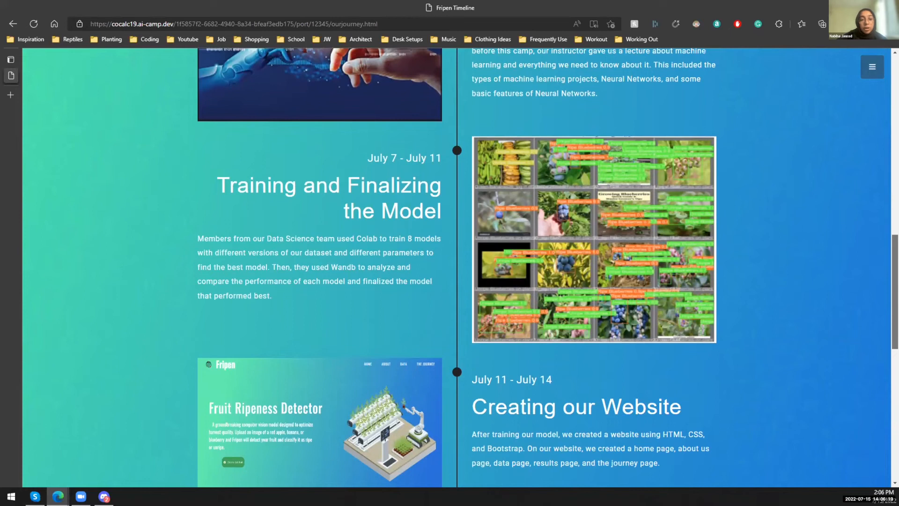
{"action": "scroll", "coordinate": [457, 281], "scroll_direction": "down", "scroll_amount": 1}
{"action": "scroll", "coordinate": [456, 282], "scroll_direction": "down", "scroll_amount": 1}
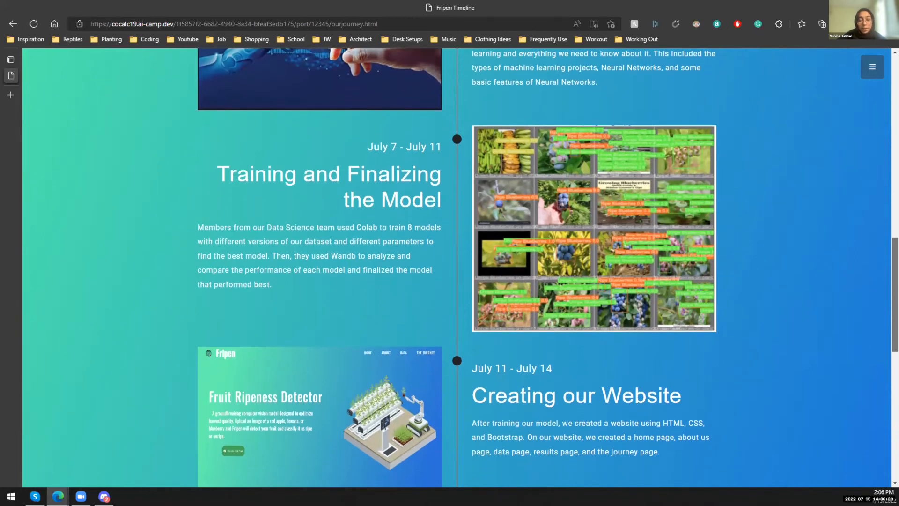
{"action": "scroll", "coordinate": [456, 281], "scroll_direction": "down", "scroll_amount": 1}
{"action": "scroll", "coordinate": [456, 281], "scroll_direction": "down", "scroll_amount": 1}
{"action": "scroll", "coordinate": [457, 281], "scroll_direction": "down", "scroll_amount": 1}
{"action": "scroll", "coordinate": [457, 281], "scroll_direction": "down", "scroll_amount": 1}
{"action": "scroll", "coordinate": [456, 281], "scroll_direction": "down", "scroll_amount": 1}
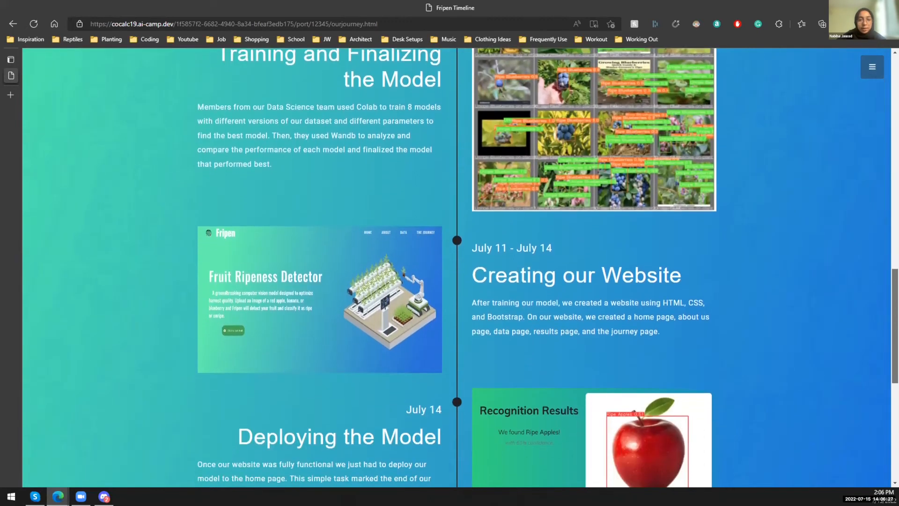
{"action": "scroll", "coordinate": [457, 281], "scroll_direction": "down", "scroll_amount": 1}
{"action": "scroll", "coordinate": [456, 281], "scroll_direction": "down", "scroll_amount": 1}
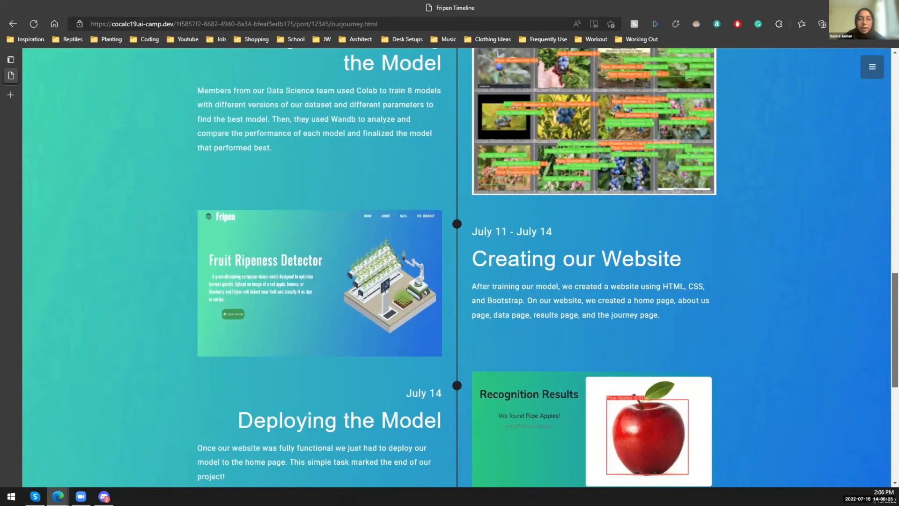
{"action": "scroll", "coordinate": [457, 281], "scroll_direction": "down", "scroll_amount": 1}
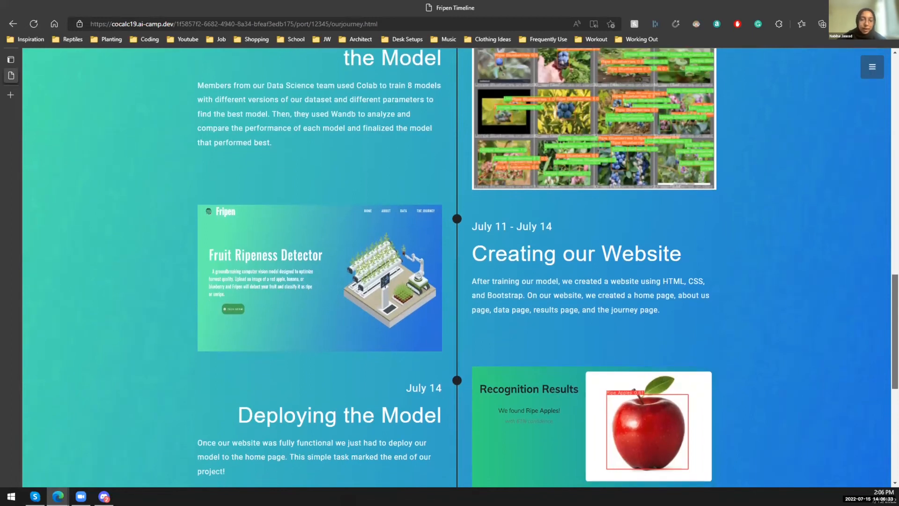
{"action": "scroll", "coordinate": [457, 281], "scroll_direction": "down", "scroll_amount": 1}
{"action": "scroll", "coordinate": [457, 281], "scroll_direction": "down", "scroll_amount": 3}
{"action": "scroll", "coordinate": [457, 281], "scroll_direction": "down", "scroll_amount": 5}
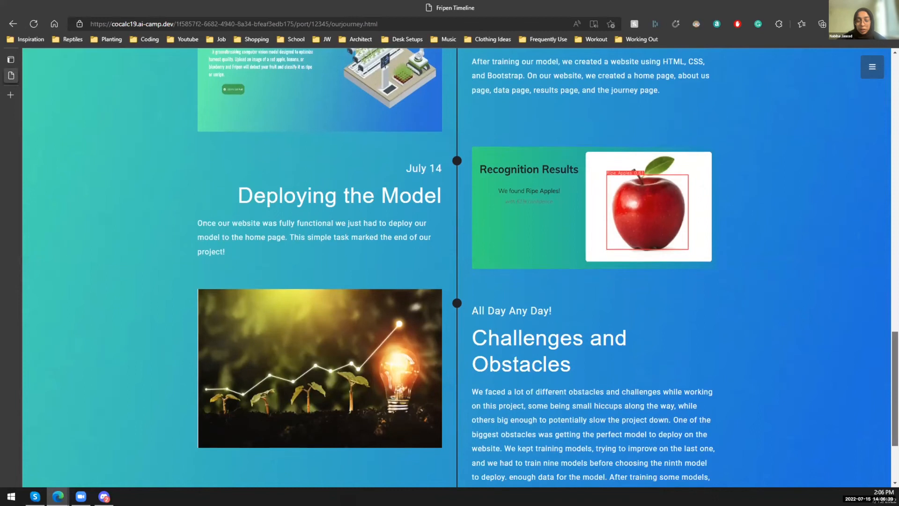
{"action": "scroll", "coordinate": [457, 281], "scroll_direction": "down", "scroll_amount": 1}
{"action": "scroll", "coordinate": [457, 281], "scroll_direction": "down", "scroll_amount": 2}
- Reach the final Challenges and Obstacles timeline entry, briefly toggling the site menu
{"action": "left_click", "coordinate": [873, 68]}
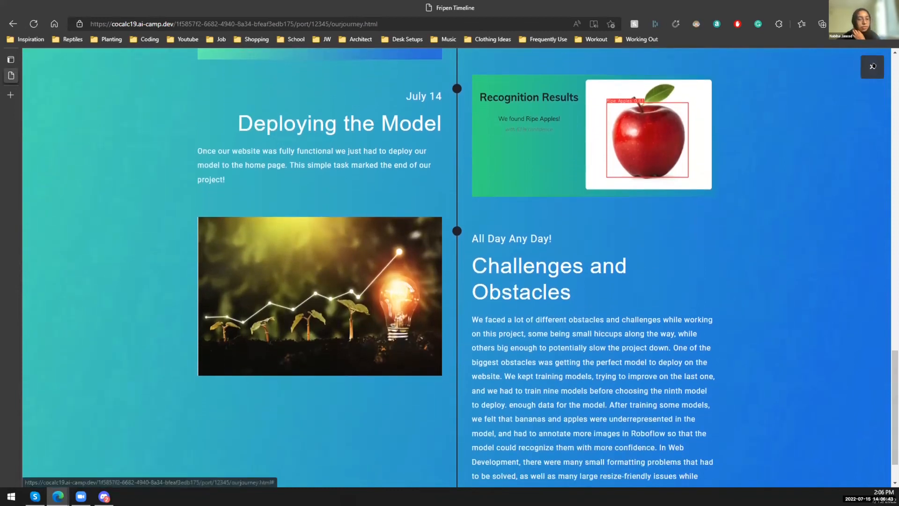
{"action": "left_click", "coordinate": [873, 68]}
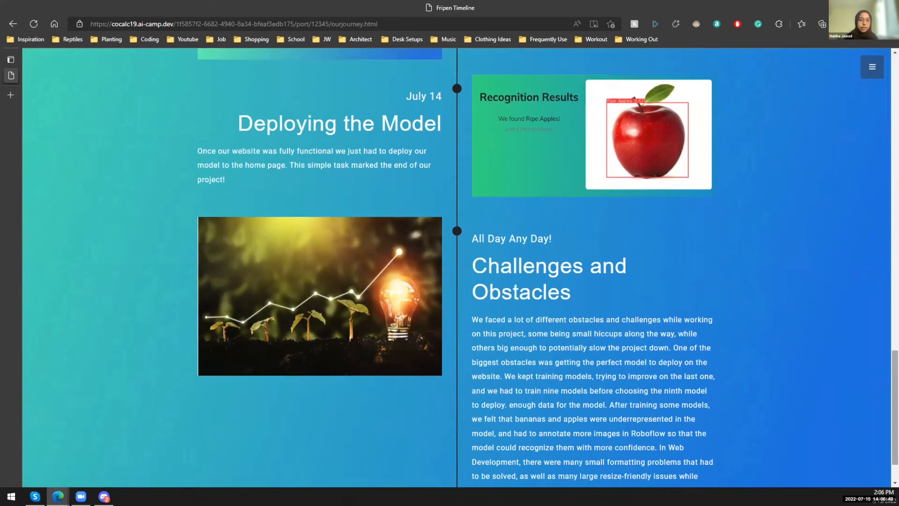
{"action": "scroll", "coordinate": [450, 282], "scroll_direction": "down", "scroll_amount": 2}
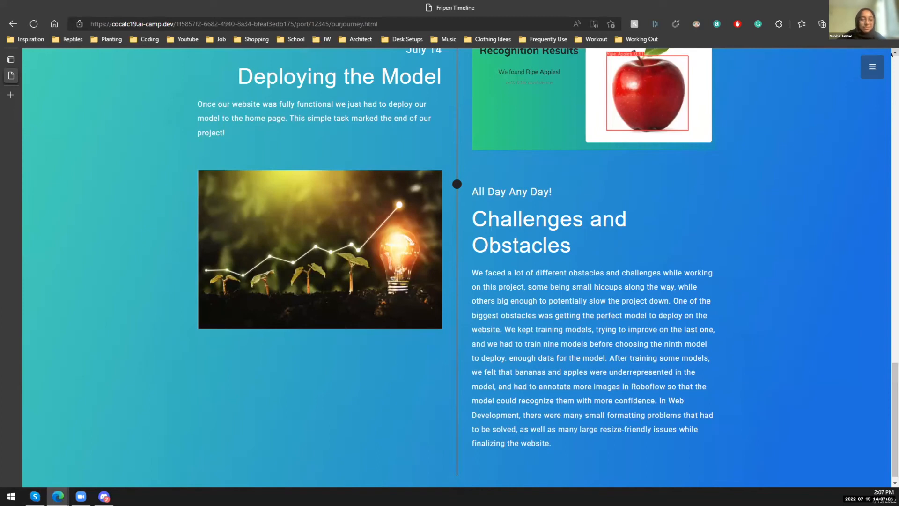
- Go to the Miscellaneous page with Tech Stack, Why are we making this and Our Links
{"action": "left_click", "coordinate": [872, 67]}
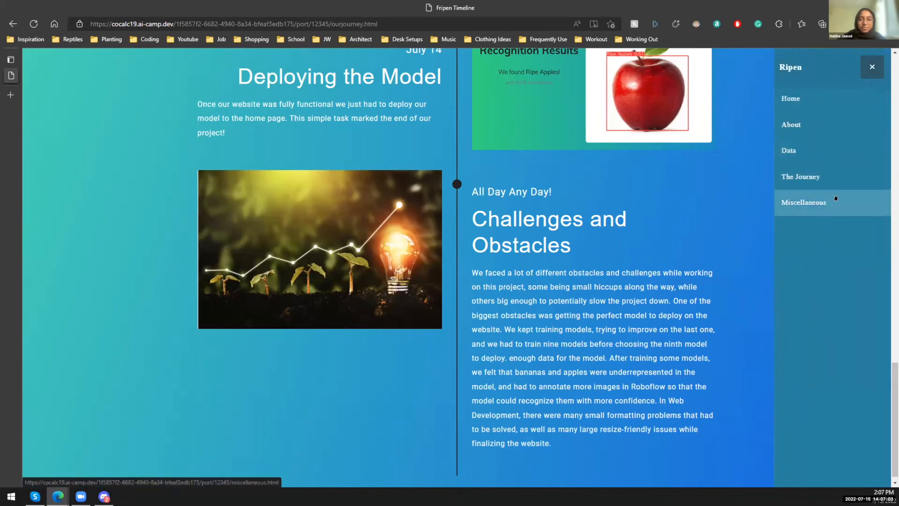
{"action": "left_click", "coordinate": [804, 202]}
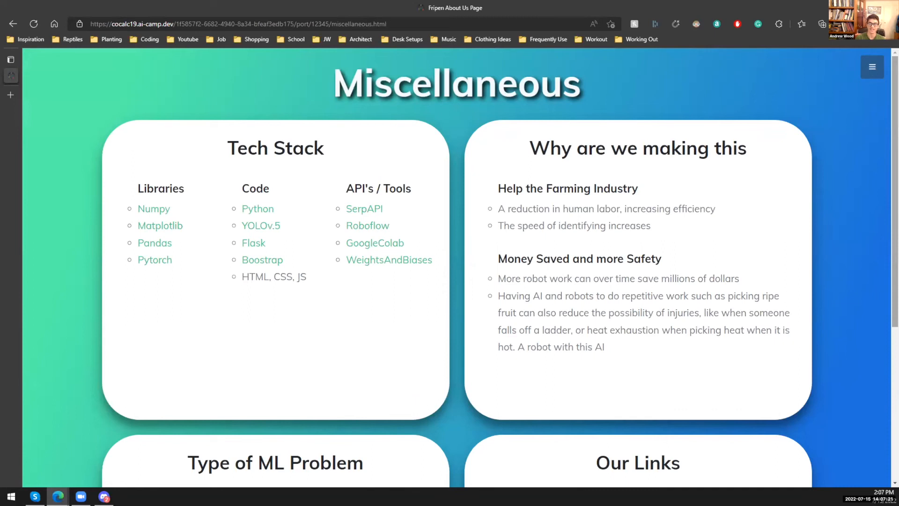
{"action": "scroll", "coordinate": [449, 281], "scroll_direction": "down", "scroll_amount": 2}
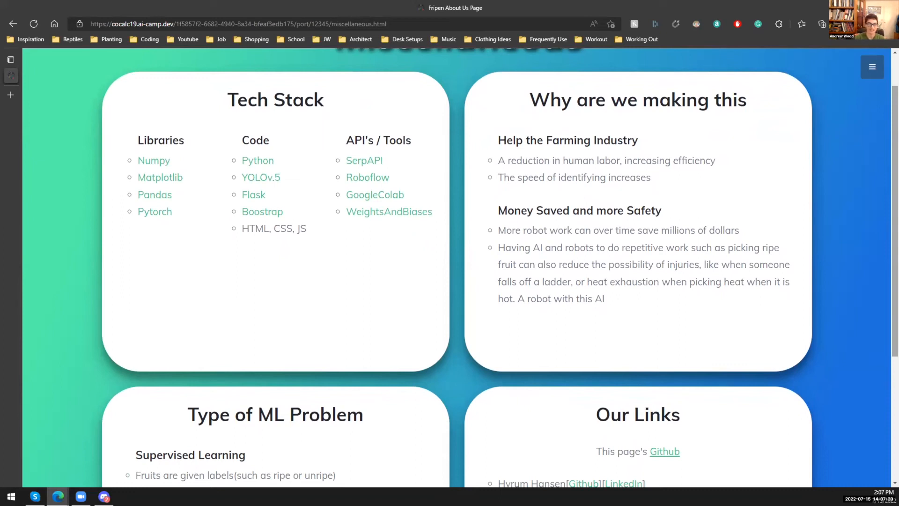
{"action": "scroll", "coordinate": [450, 267], "scroll_direction": "down", "scroll_amount": 3}
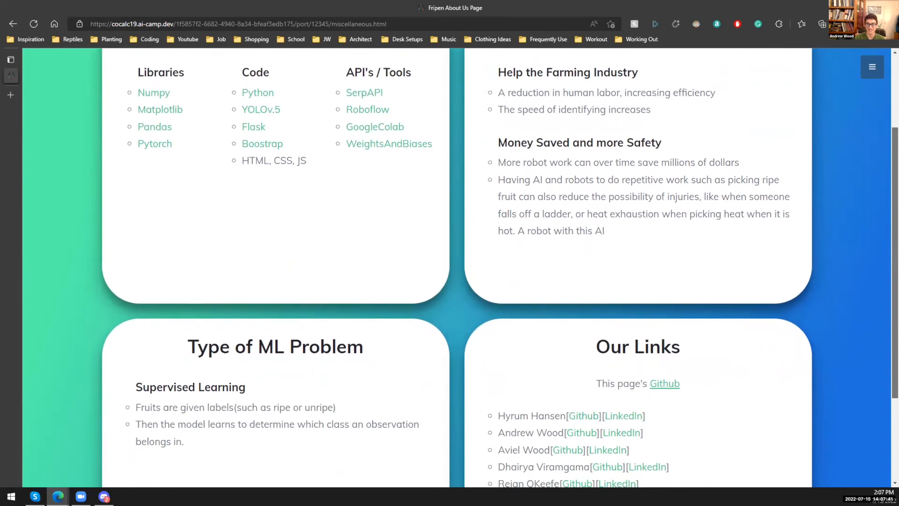
{"action": "scroll", "coordinate": [449, 267], "scroll_direction": "up", "scroll_amount": 3}
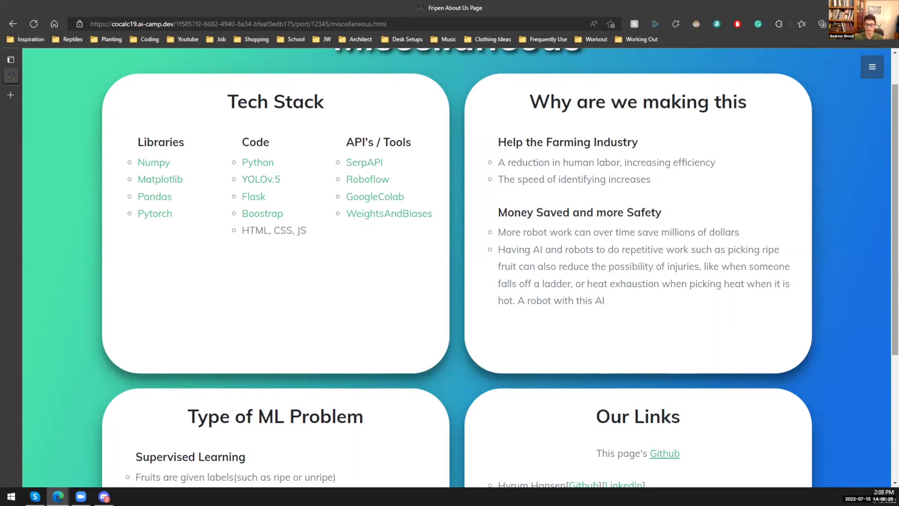
{"action": "scroll", "coordinate": [450, 281], "scroll_direction": "down", "scroll_amount": 3}
{"action": "scroll", "coordinate": [449, 281], "scroll_direction": "down", "scroll_amount": 3}
{"action": "scroll", "coordinate": [450, 281], "scroll_direction": "down", "scroll_amount": 3}
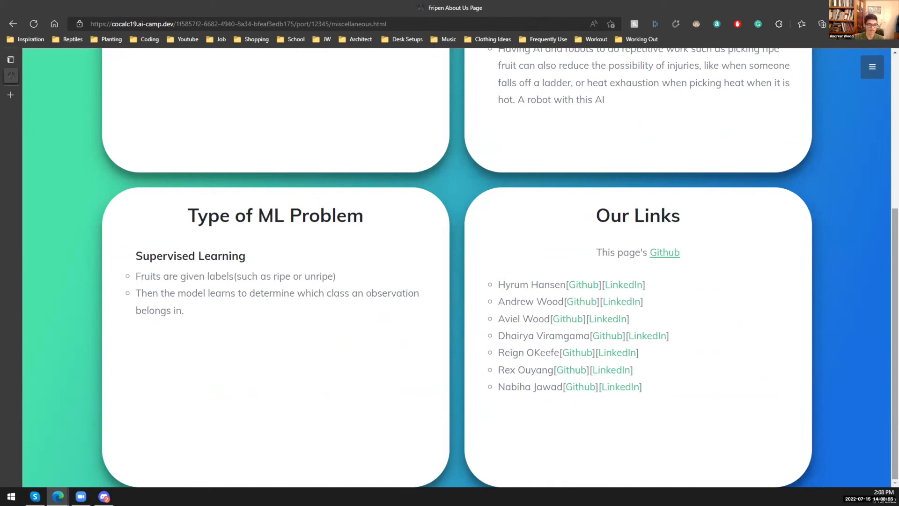
- Return to the Fripen home page via the hamburger menu's Home entry
{"action": "left_click", "coordinate": [871, 66]}
{"action": "left_click", "coordinate": [843, 97]}
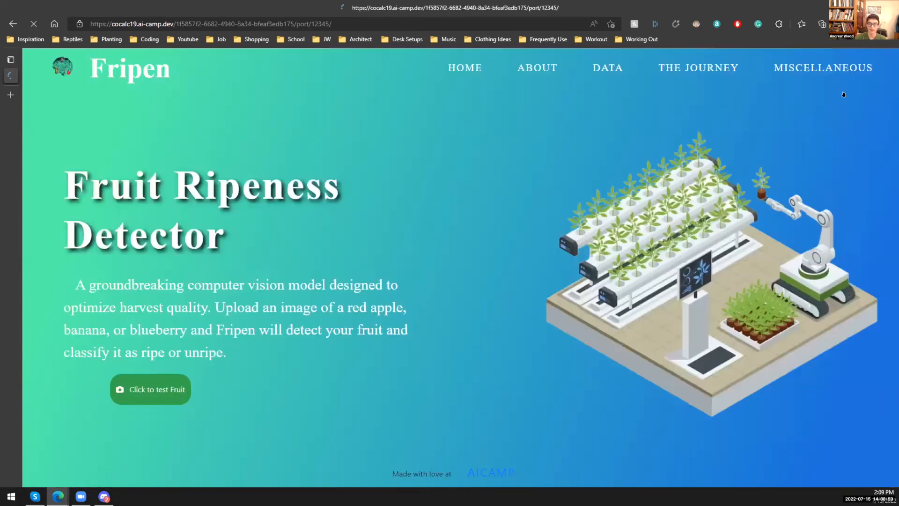